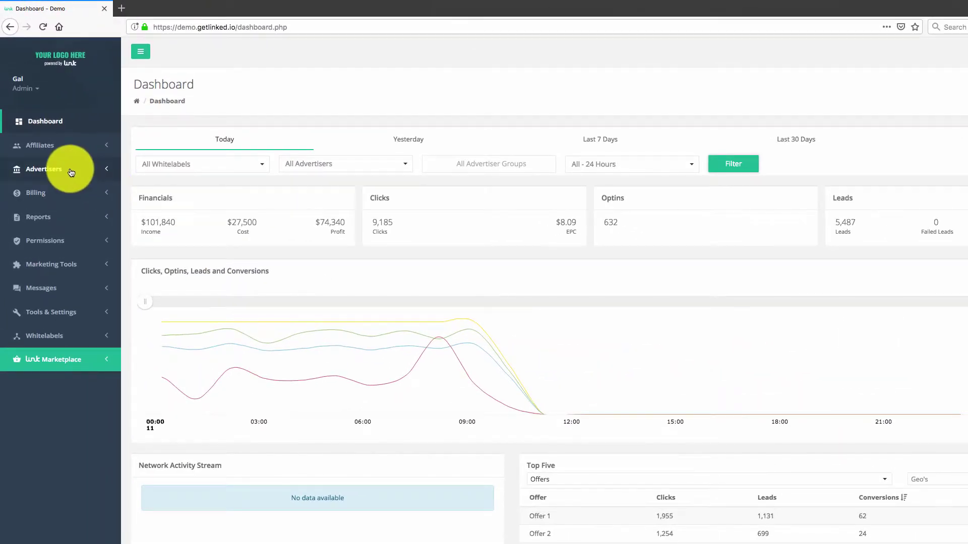
- Open the advertisers management list and examine Advertiser 2's available and current balances
{"action": "left_click", "coordinate": [71, 171]}
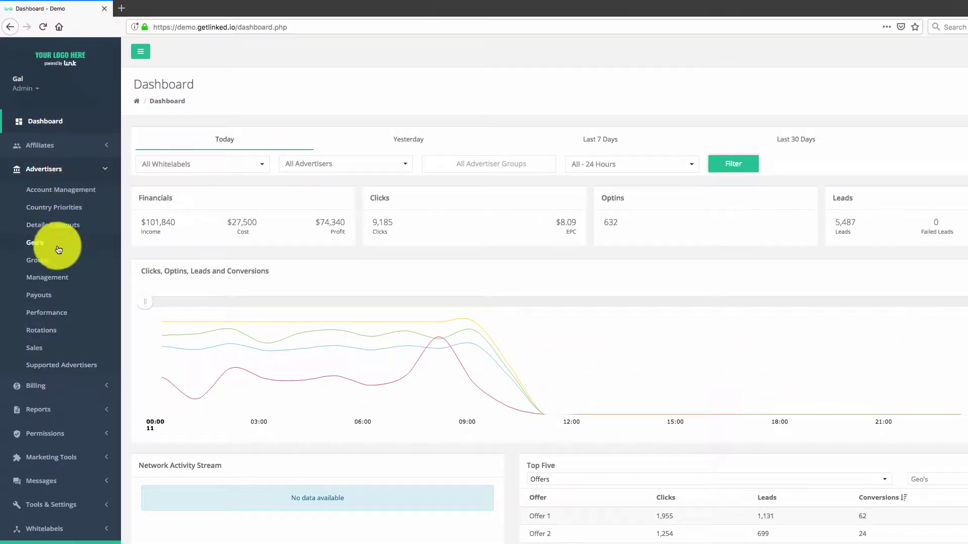
{"action": "left_click", "coordinate": [59, 280]}
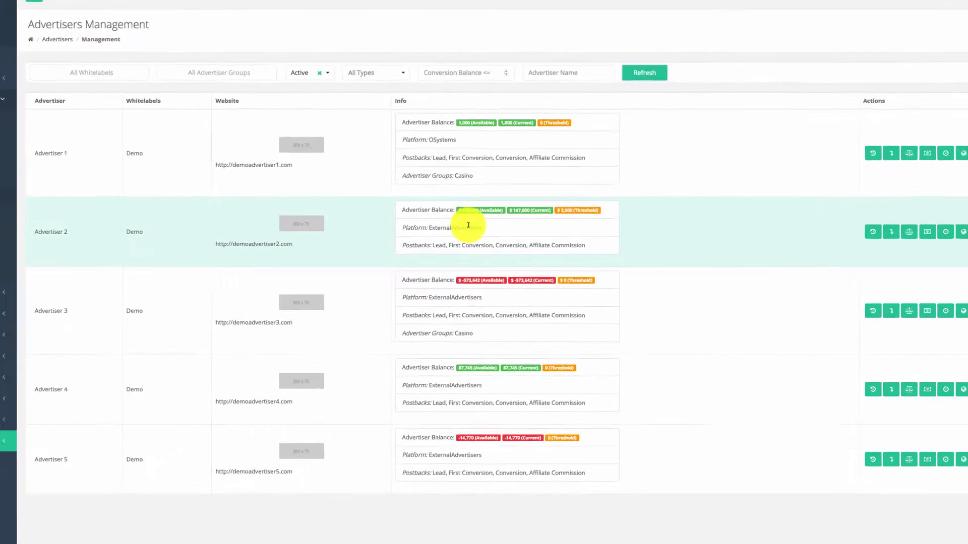
{"action": "left_click_drag", "start_coordinate": [455, 204], "coordinate": [504, 206]}
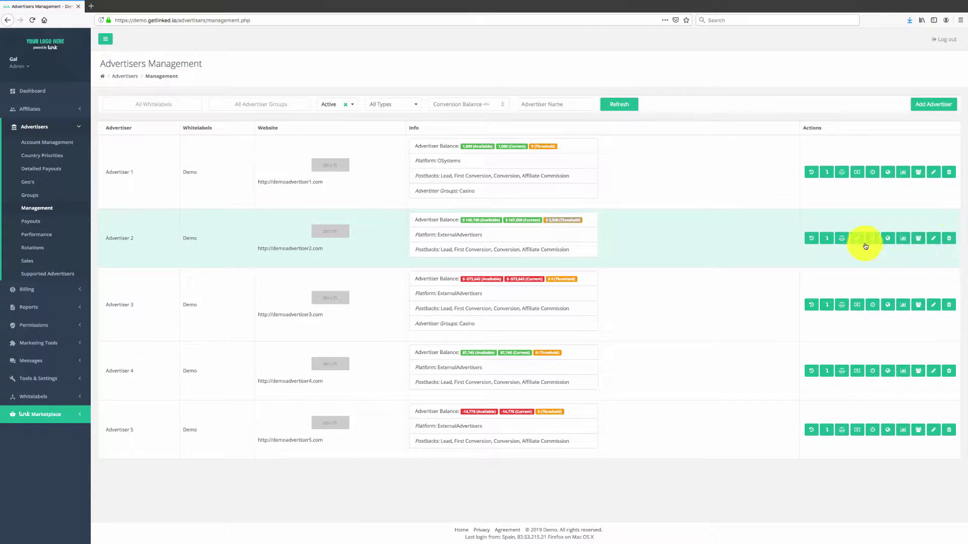
- Review Advertiser 2's actions history and the form for adding a down time, including its day-of-week choices, without saving anything
{"action": "left_click", "coordinate": [812, 242]}
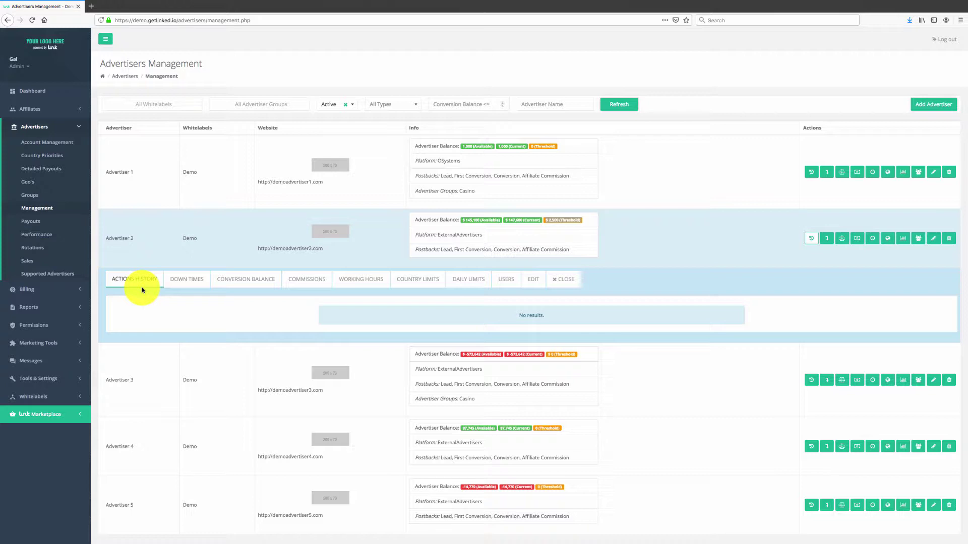
{"action": "left_click", "coordinate": [193, 284]}
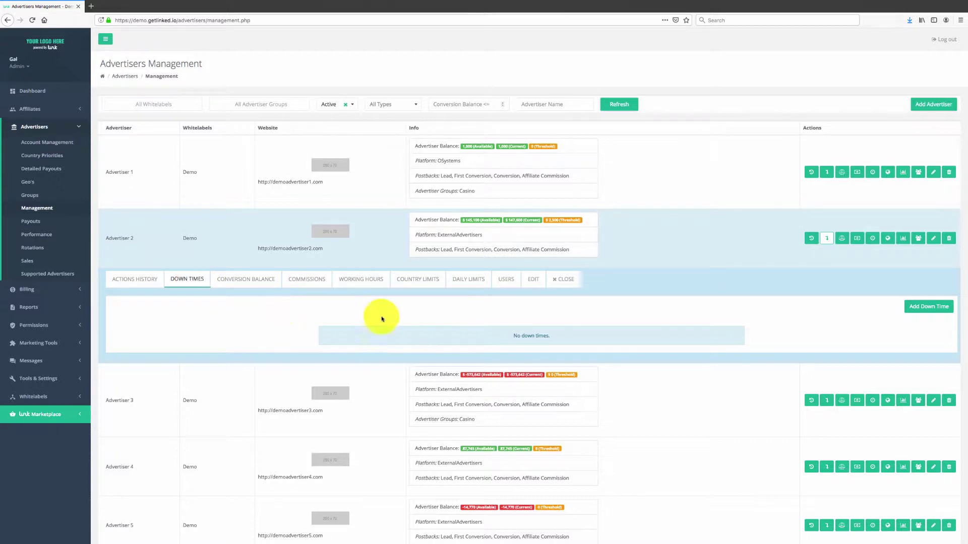
{"action": "left_click", "coordinate": [925, 313]}
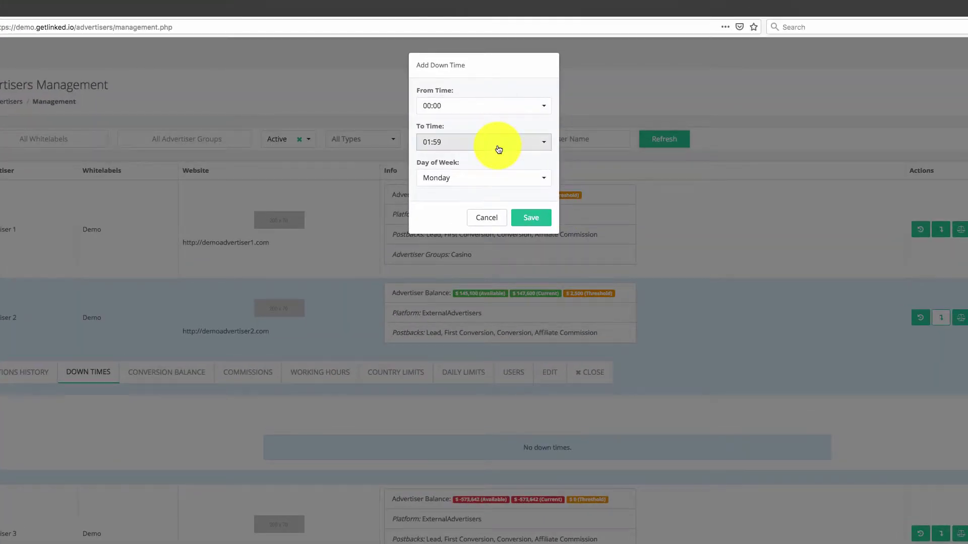
{"action": "left_click", "coordinate": [523, 180]}
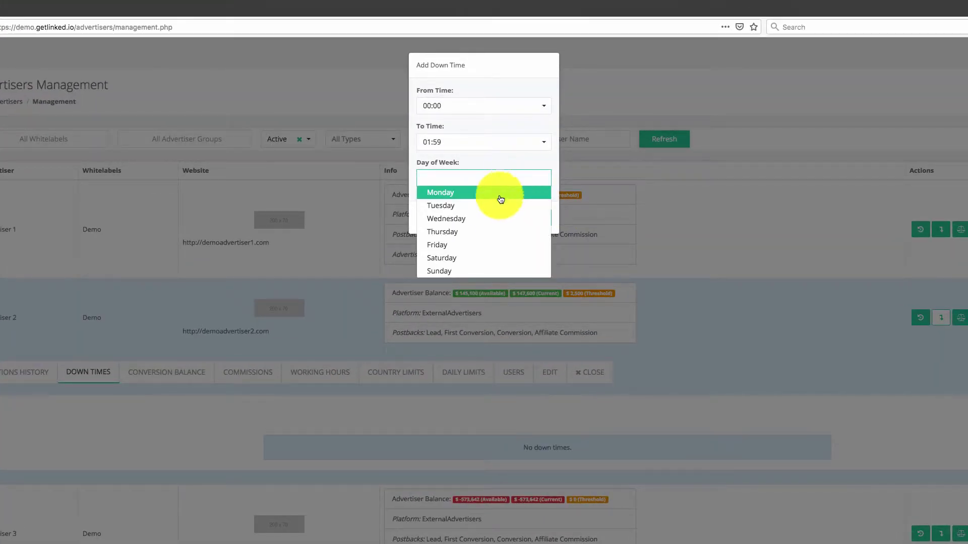
{"action": "left_click", "coordinate": [490, 156]}
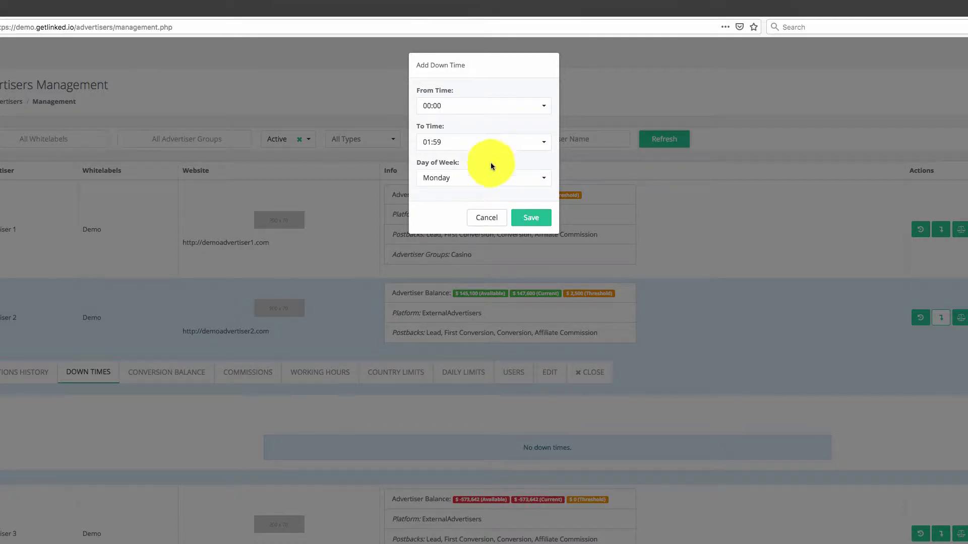
{"action": "left_click", "coordinate": [487, 220]}
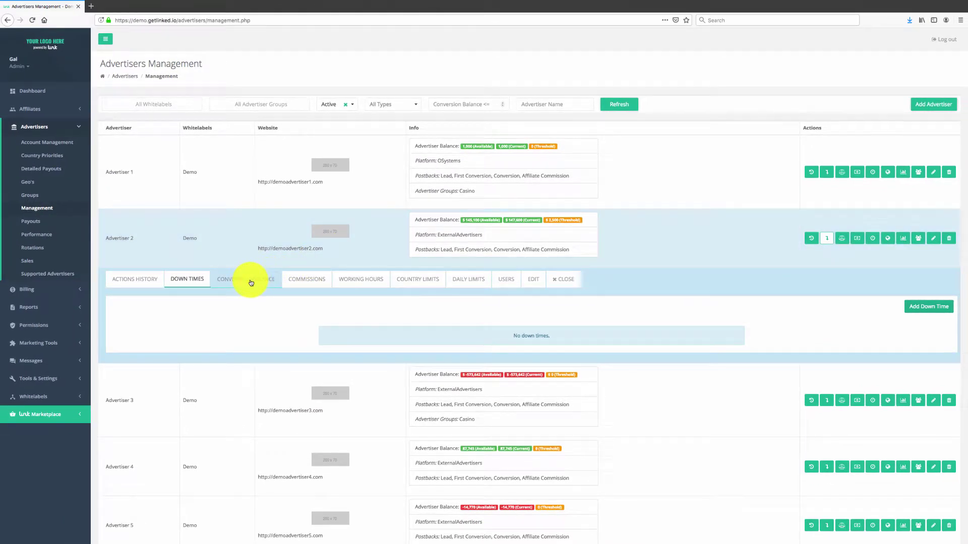
- Add a Manual conversion balance of 500 to Advertiser 2 and refresh the advertisers list
{"action": "left_click", "coordinate": [250, 281]}
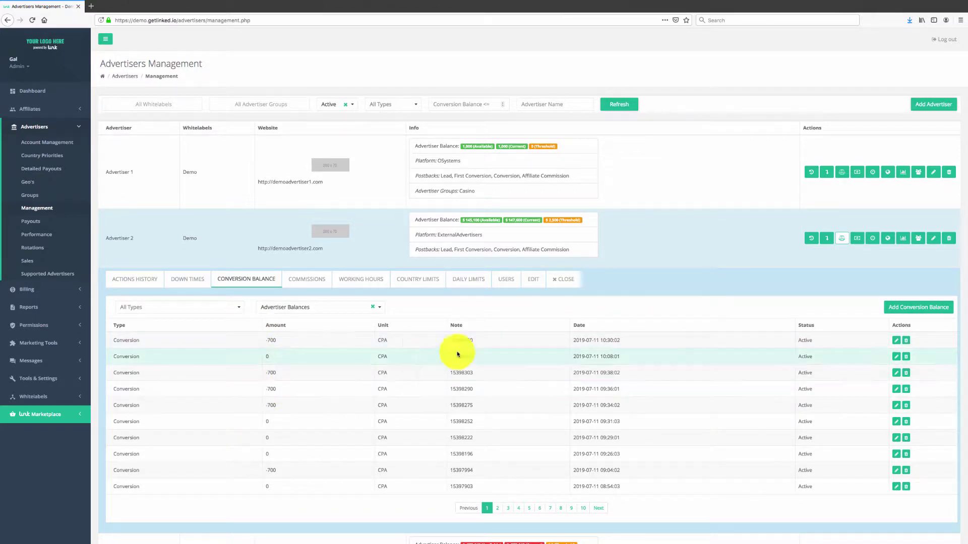
{"action": "left_click", "coordinate": [913, 309]}
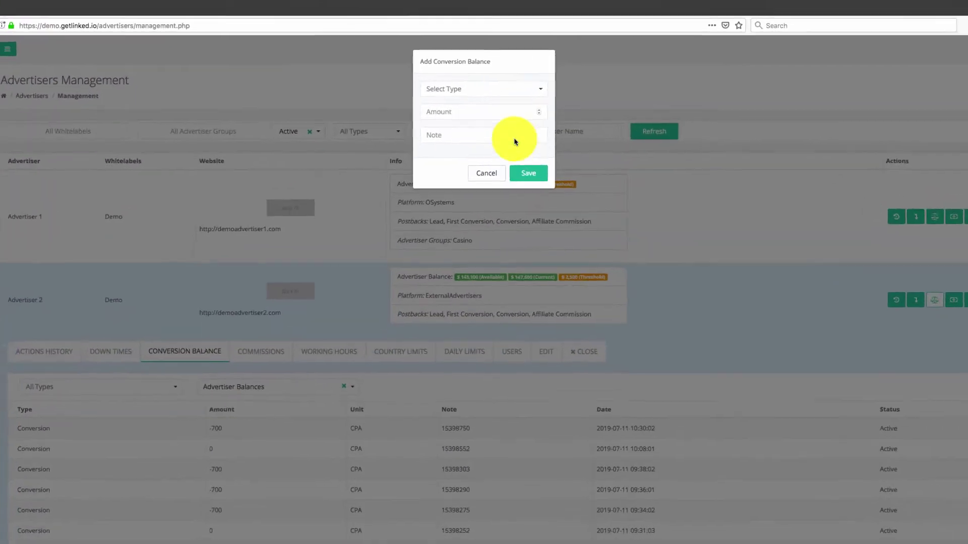
{"action": "left_click", "coordinate": [543, 98]}
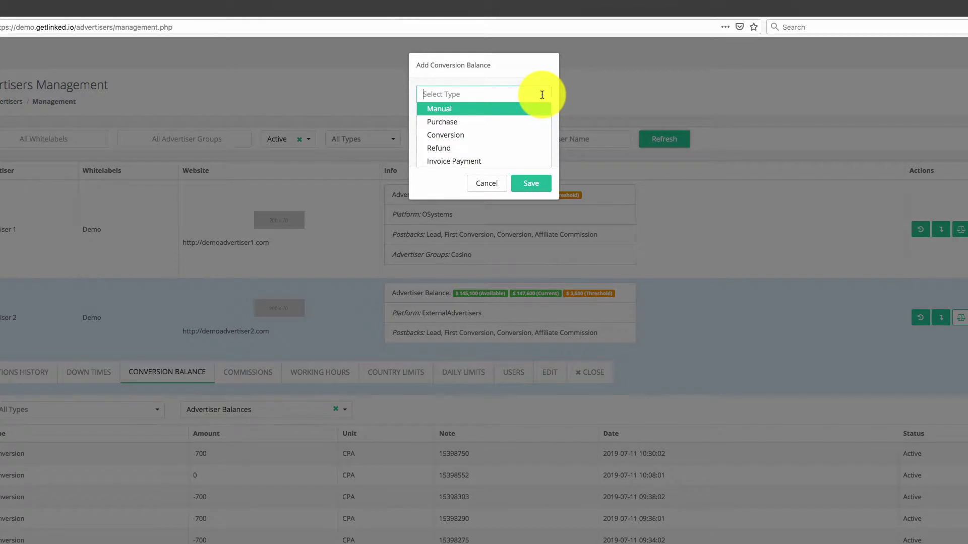
{"action": "left_click", "coordinate": [501, 109]}
{"action": "left_click", "coordinate": [497, 118]}
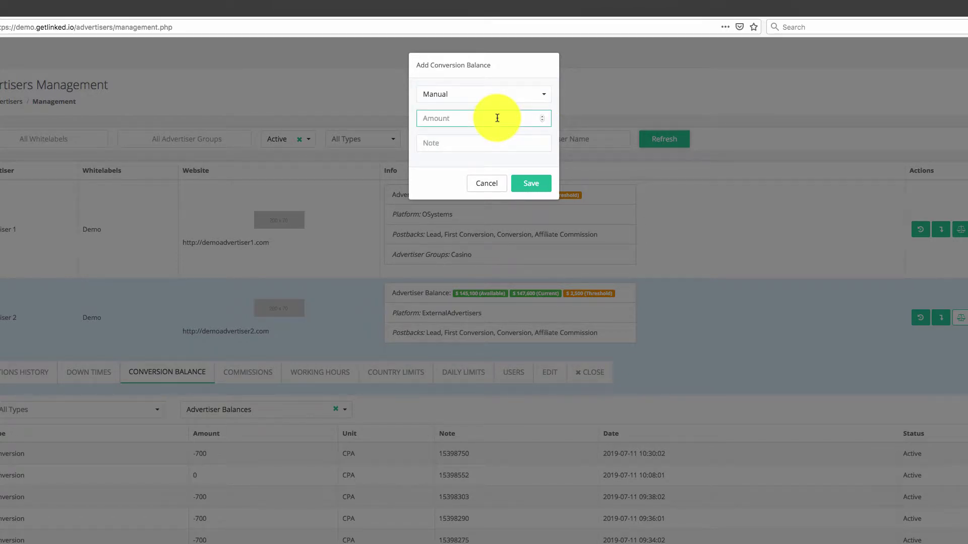
{"action": "type", "text": "500"}
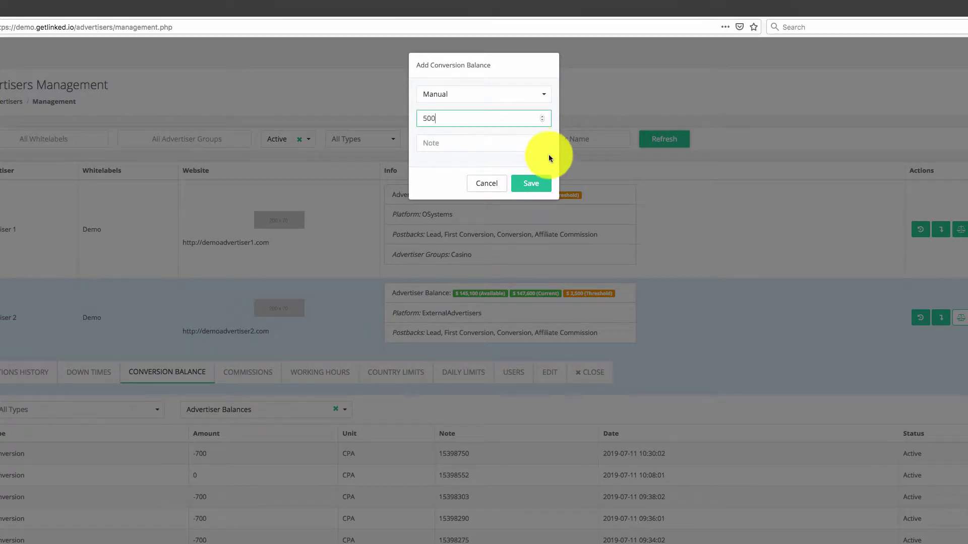
{"action": "left_click", "coordinate": [538, 183]}
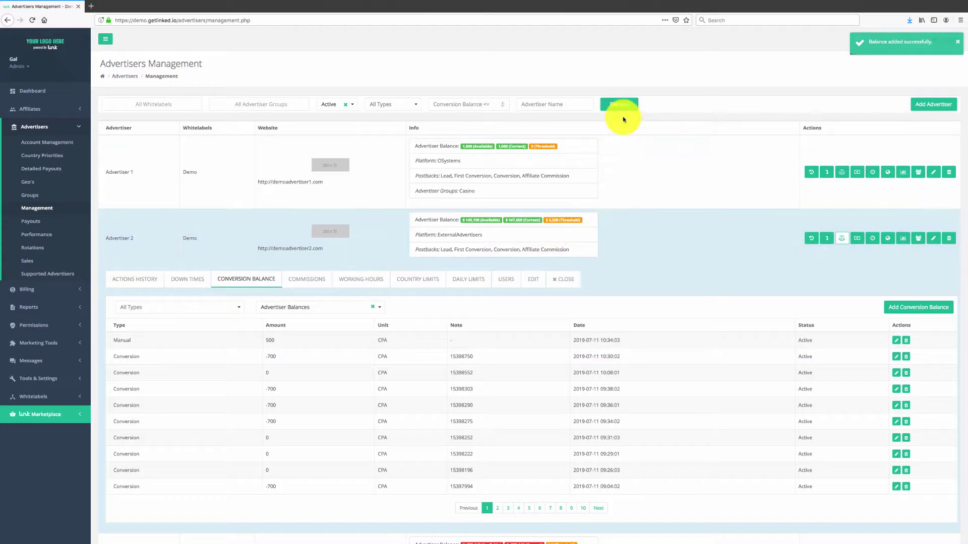
{"action": "left_click", "coordinate": [622, 106]}
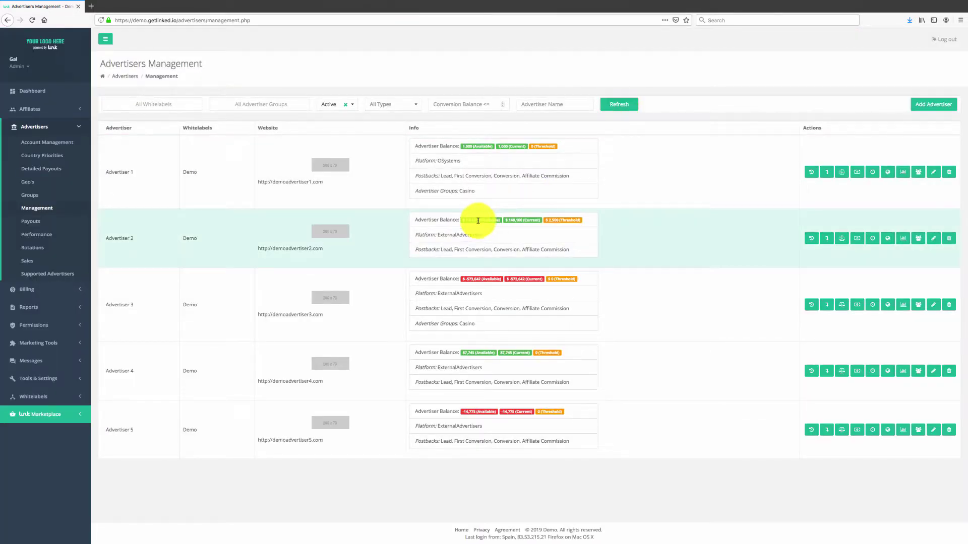
- Review Advertiser 2's commissions and the event conditions offered for a new commission, without saving one
{"action": "left_click", "coordinate": [812, 240]}
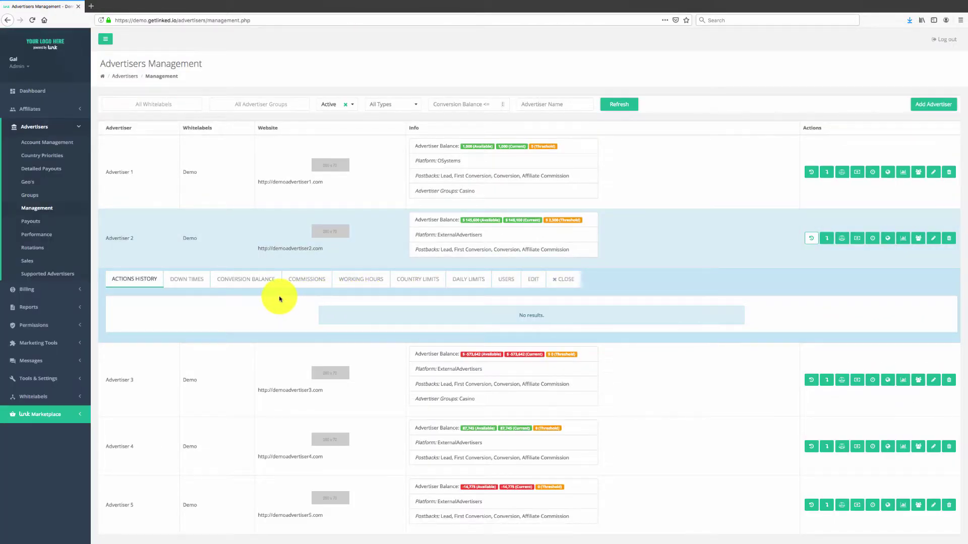
{"action": "left_click", "coordinate": [306, 281]}
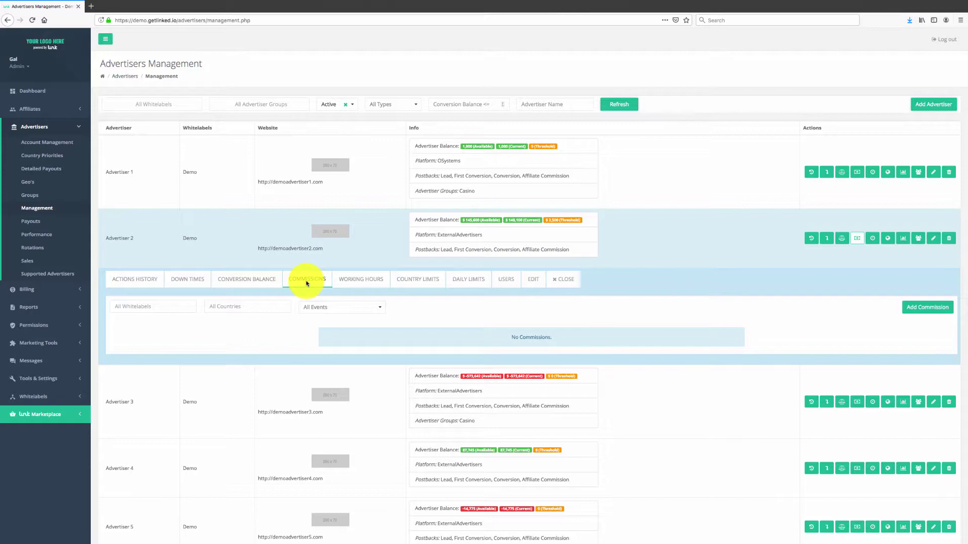
{"action": "left_click", "coordinate": [921, 308]}
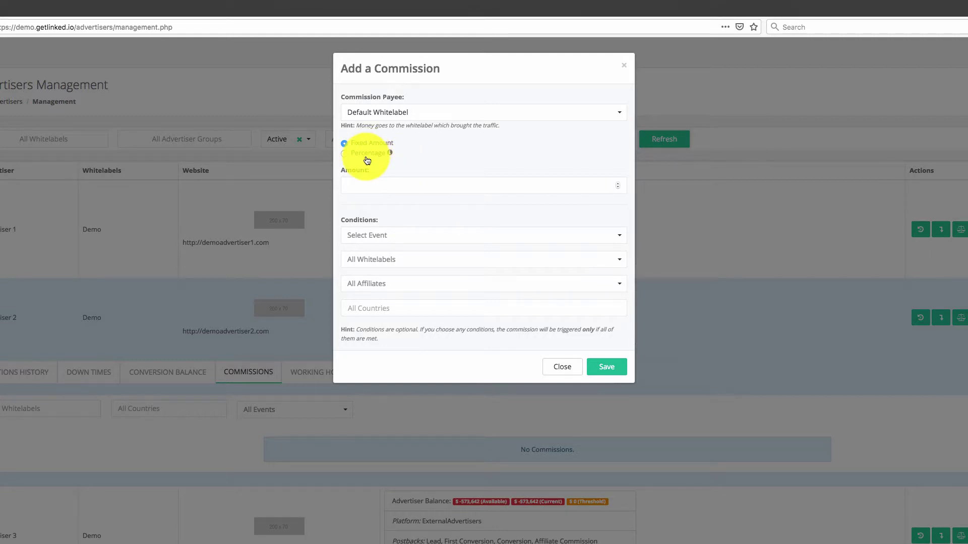
{"action": "left_click", "coordinate": [468, 234]}
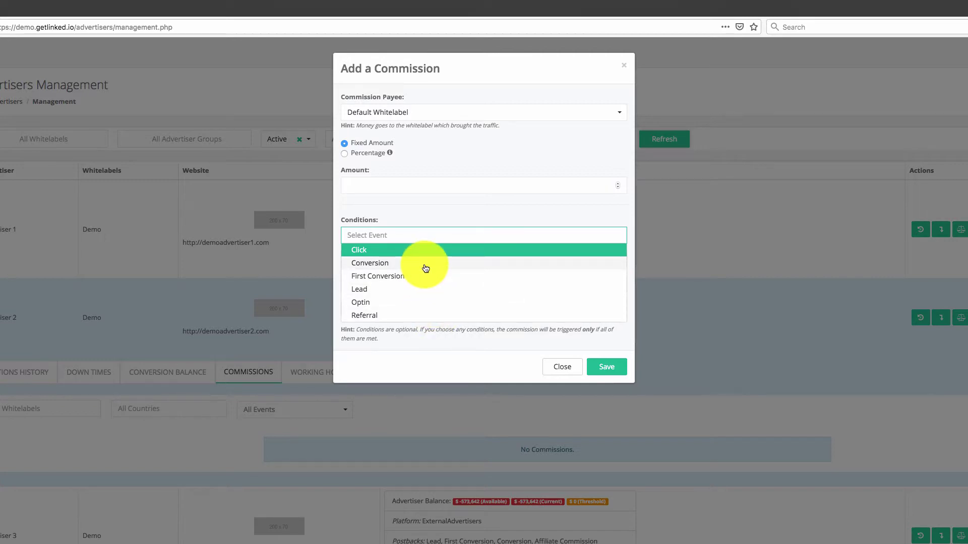
{"action": "left_click", "coordinate": [449, 223]}
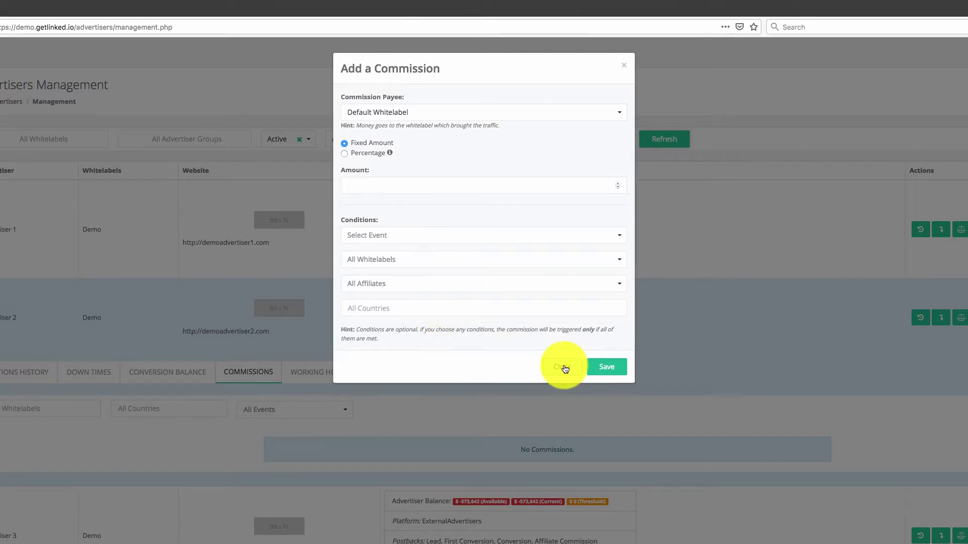
{"action": "left_click", "coordinate": [562, 367]}
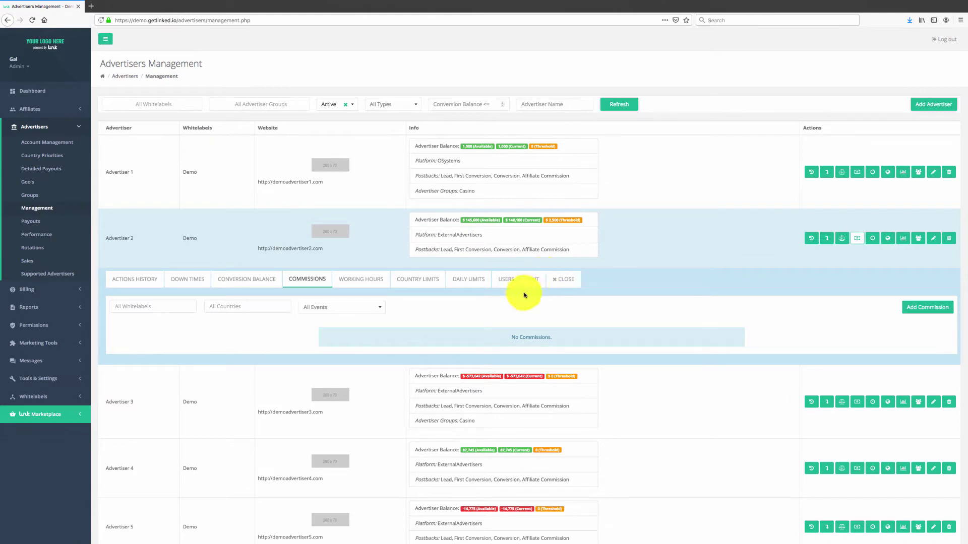
- Review Advertiser 2's working hours and the day-of-week choices for a new entry, without saving one
{"action": "left_click", "coordinate": [367, 284]}
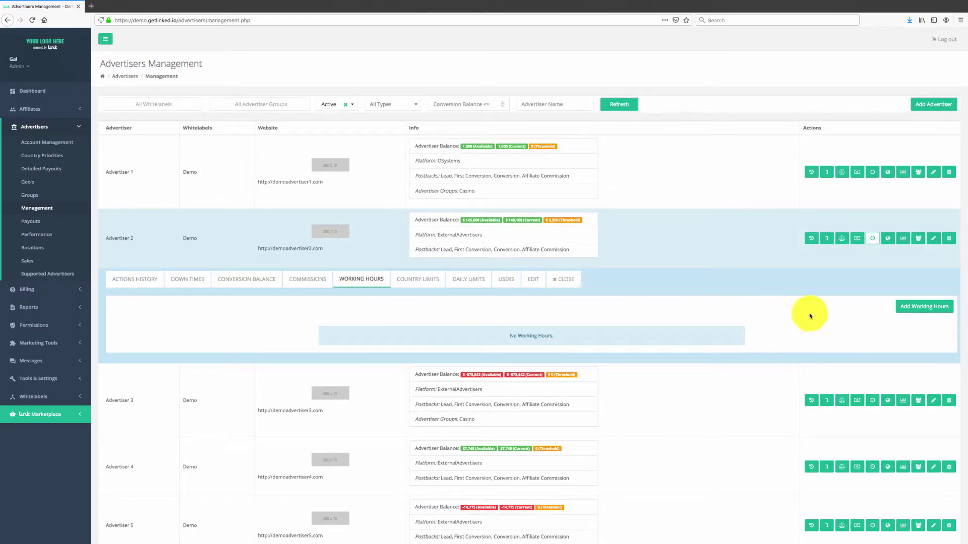
{"action": "left_click", "coordinate": [915, 309]}
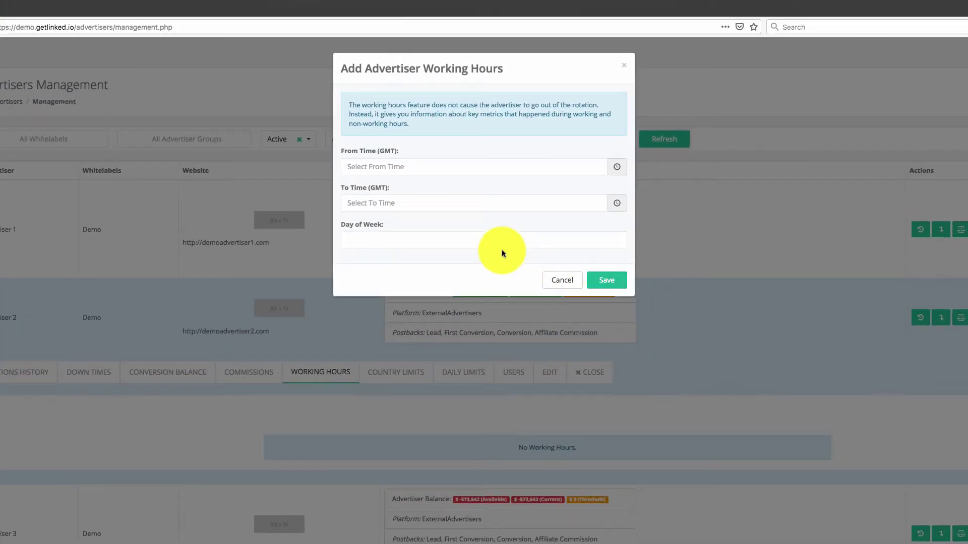
{"action": "left_click", "coordinate": [459, 242]}
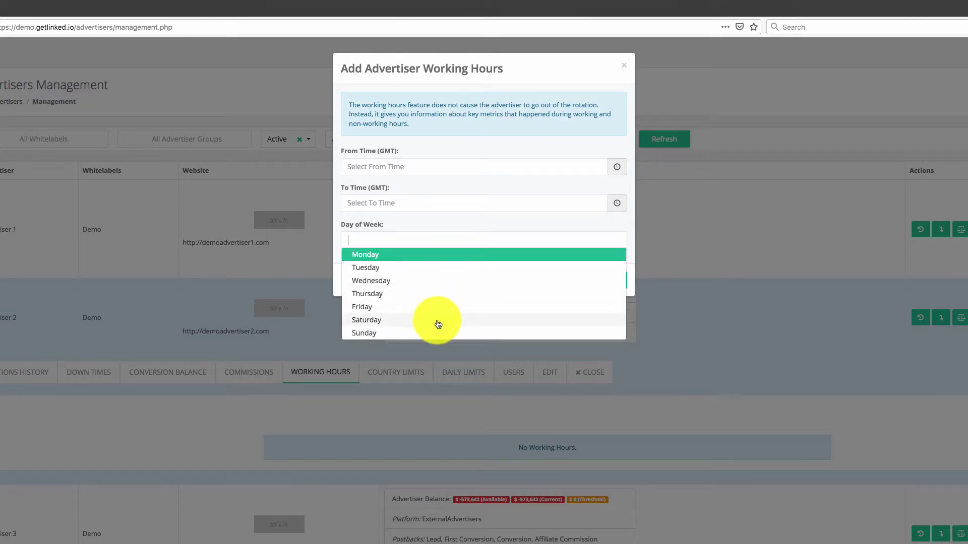
{"action": "left_click", "coordinate": [455, 223]}
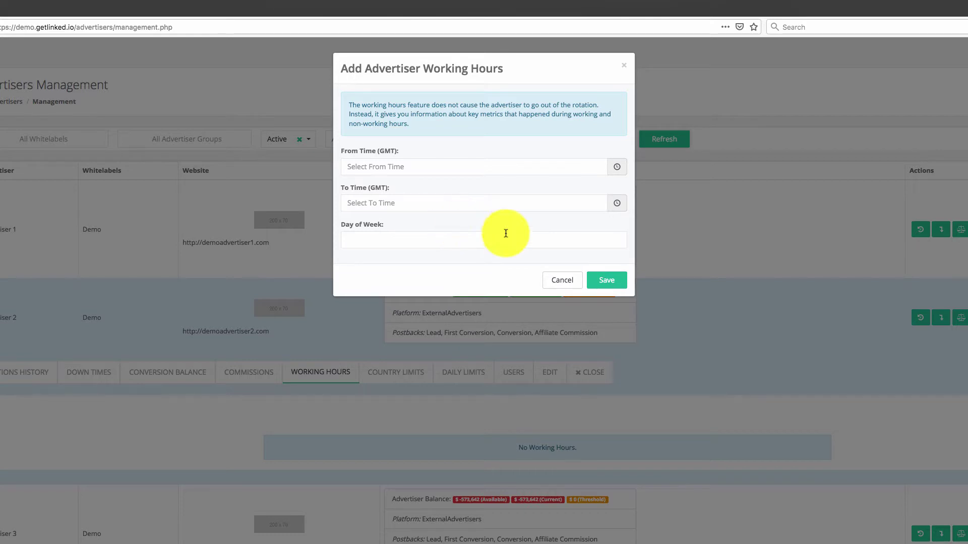
{"action": "left_click", "coordinate": [558, 282]}
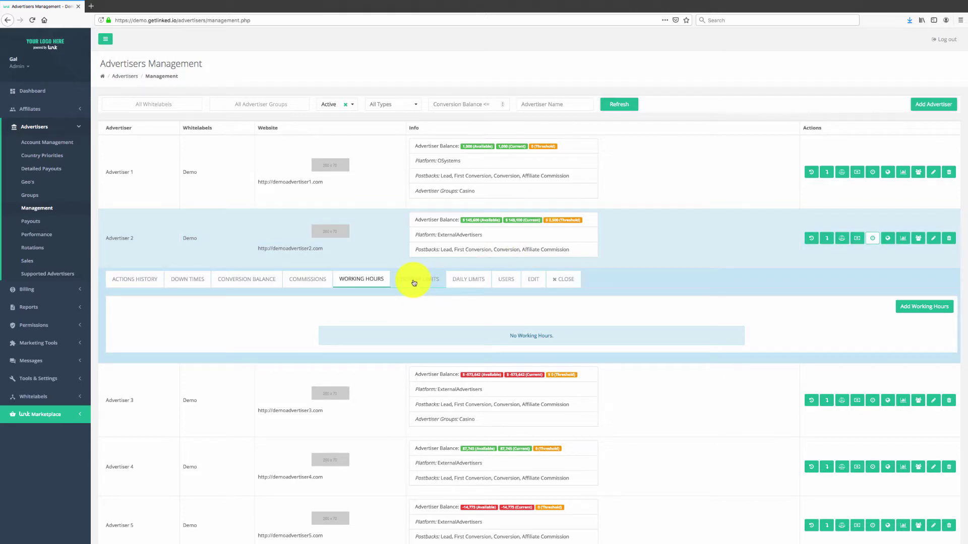
- Try the Disable Country option on Bouvet Island in Advertiser 2's country limits and discard the change
{"action": "left_click", "coordinate": [414, 283]}
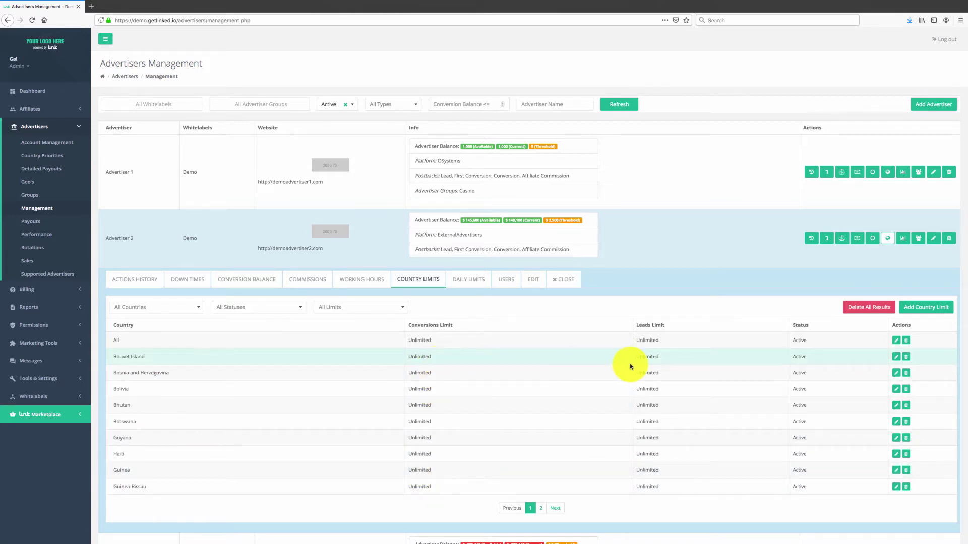
{"action": "left_click", "coordinate": [896, 358]}
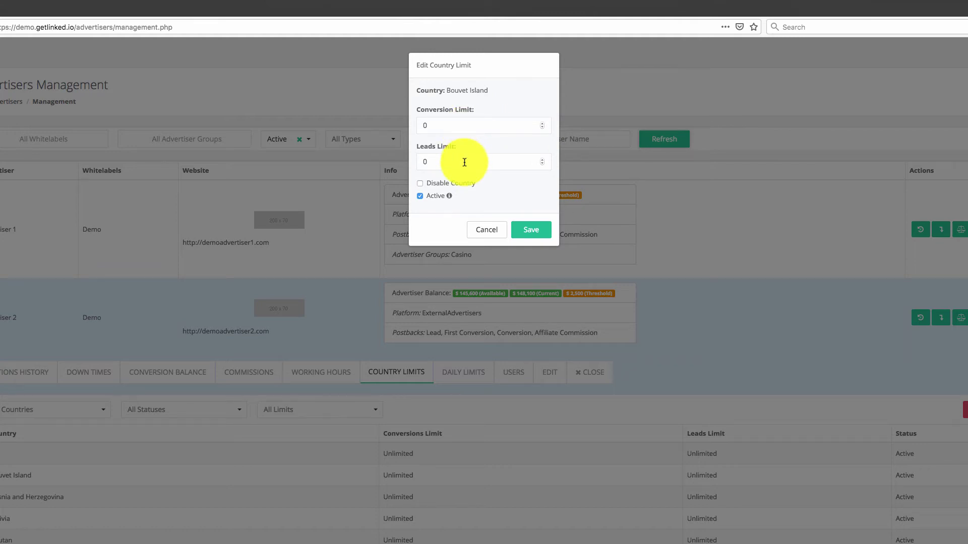
{"action": "left_click", "coordinate": [421, 184]}
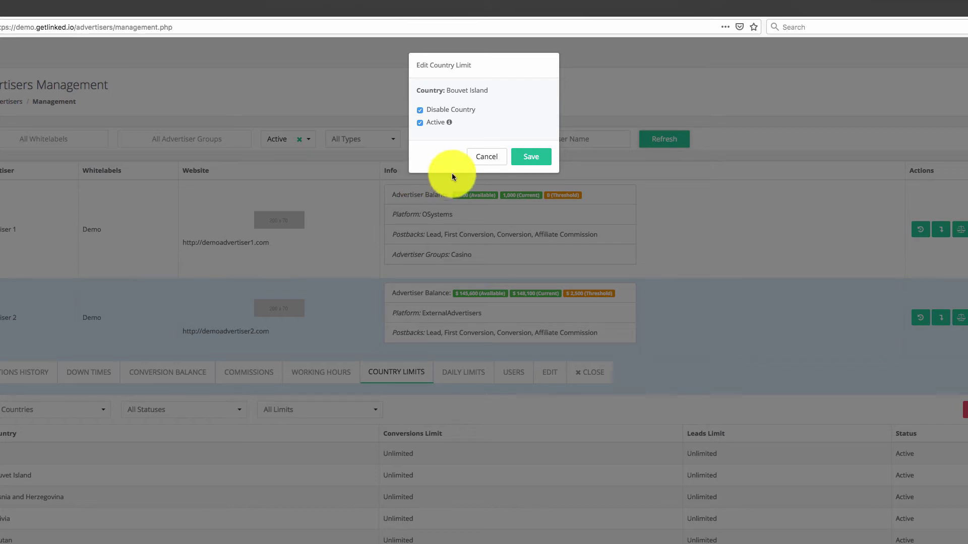
{"action": "left_click", "coordinate": [477, 159]}
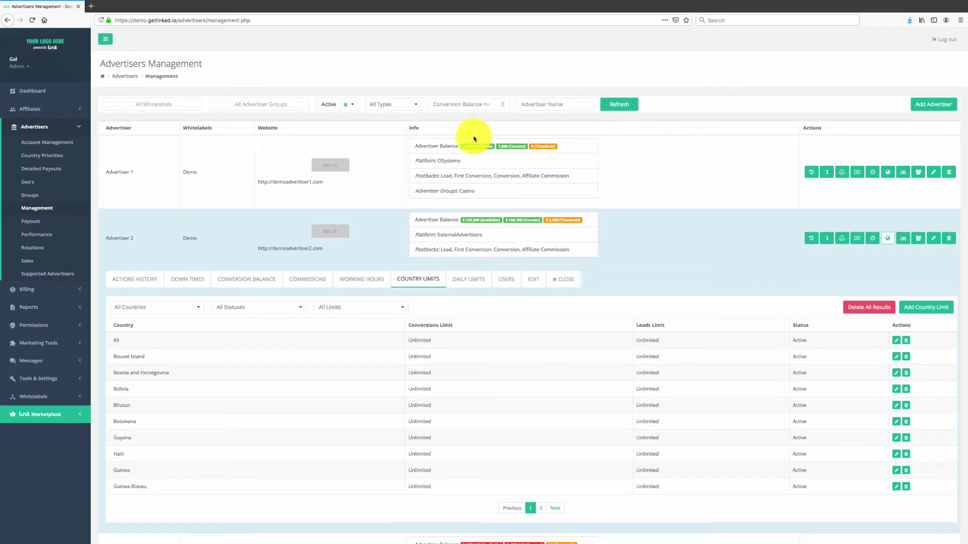
- Review Advertiser 2's daily limits for leads and conversions
{"action": "left_click", "coordinate": [470, 281]}
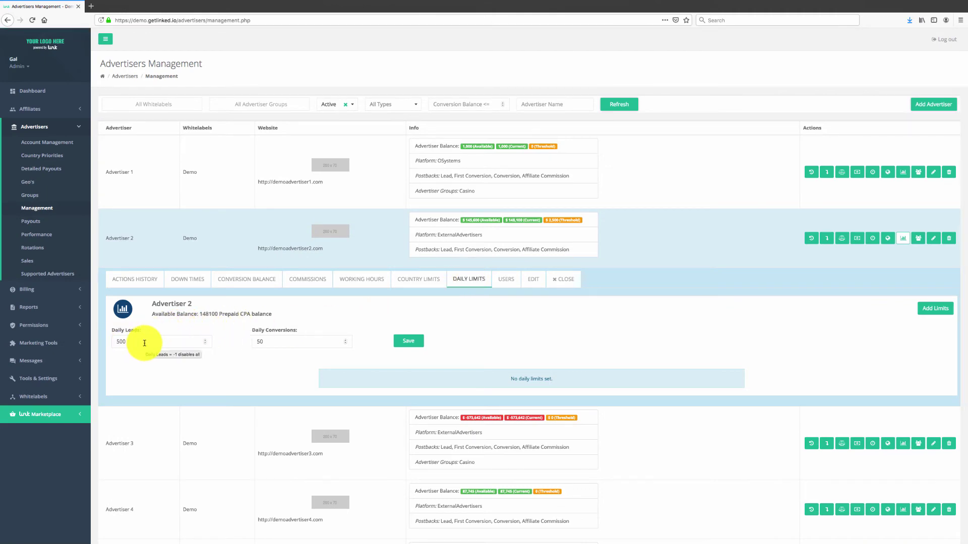
{"action": "left_click", "coordinate": [271, 342]}
{"action": "type", "text": "50"}
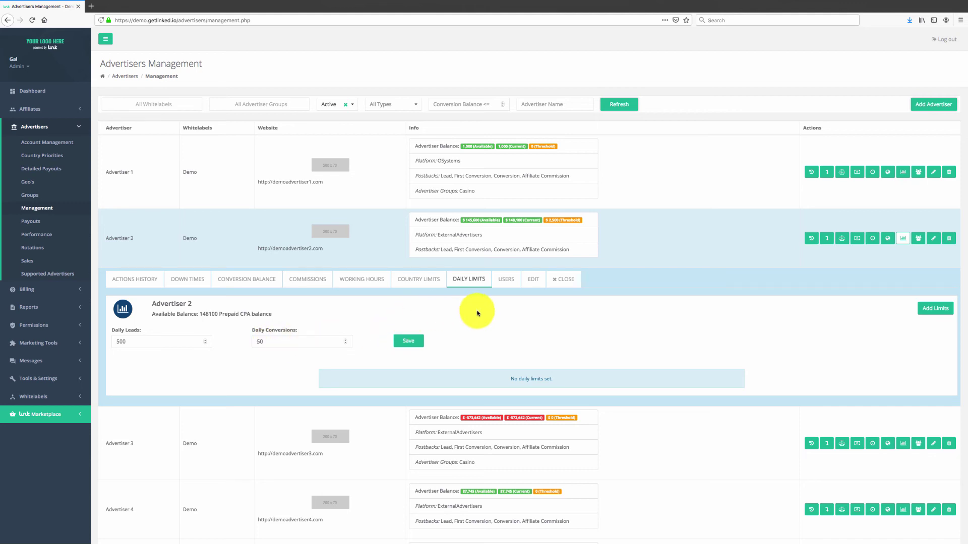